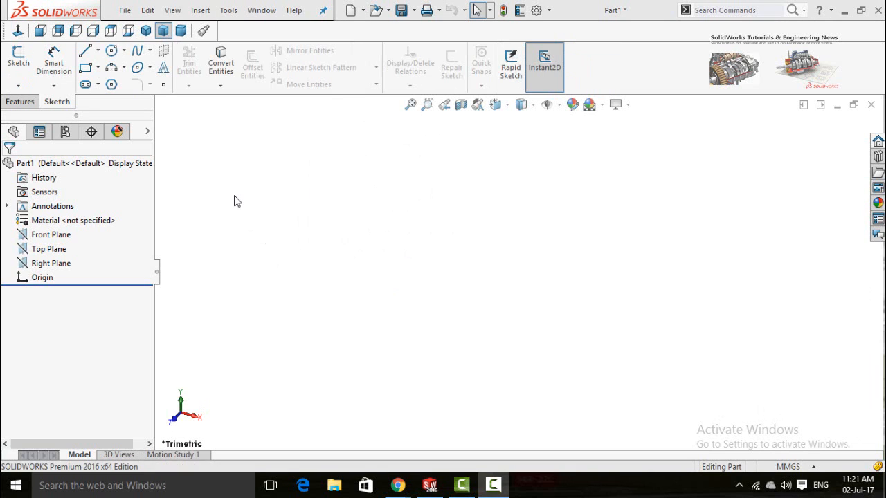
- Open the CommandManager customization, show the Shortcut Bars settings and move the dialog clear of the command ribbon
right_click(55, 102)
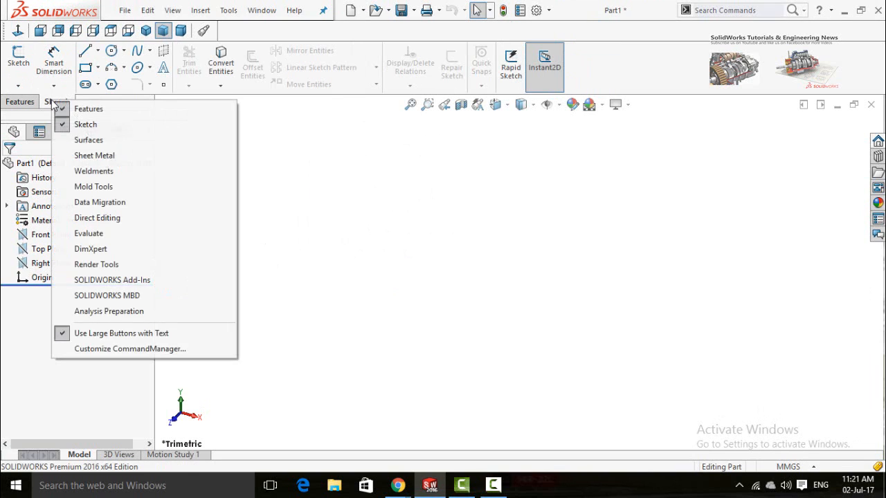
click(104, 350)
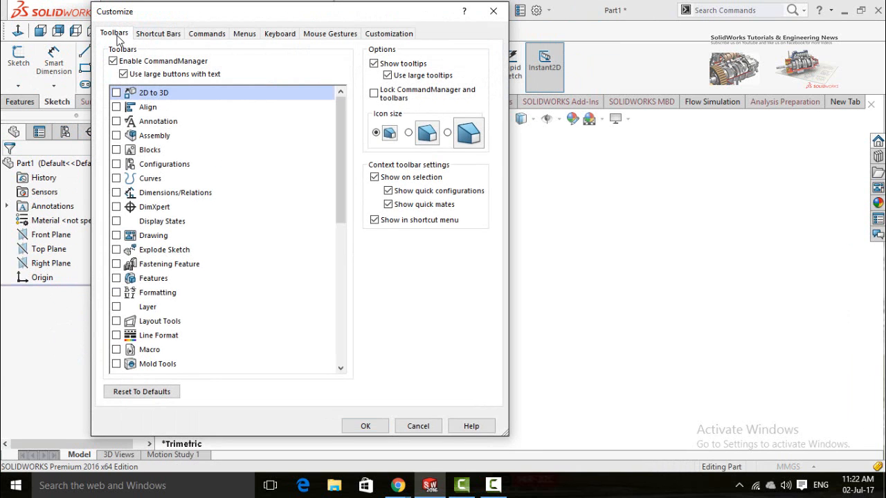
click(153, 38)
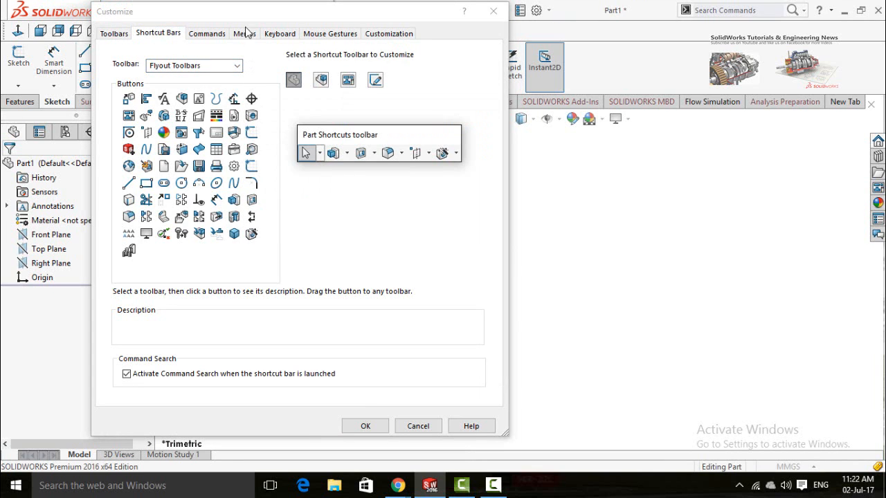
drag(257, 12, 280, 134)
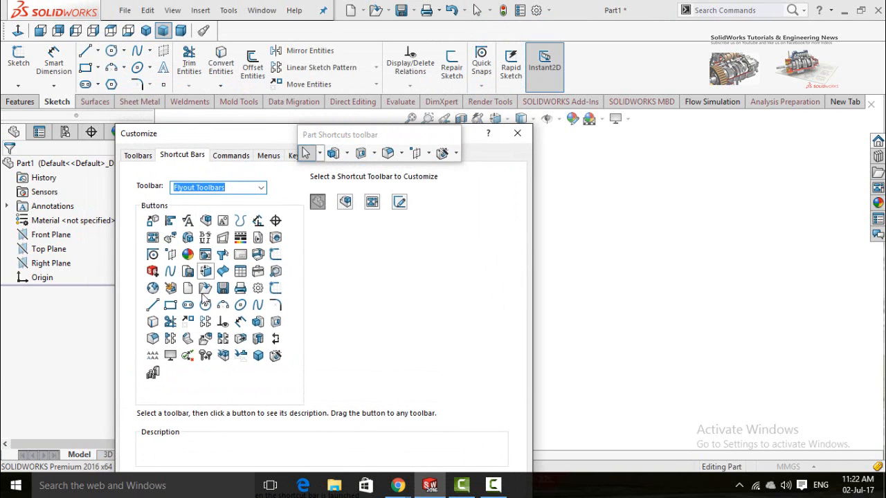
- Add the Line command to the Features ribbon between Extruded Cut and Hole Wizard
click(171, 322)
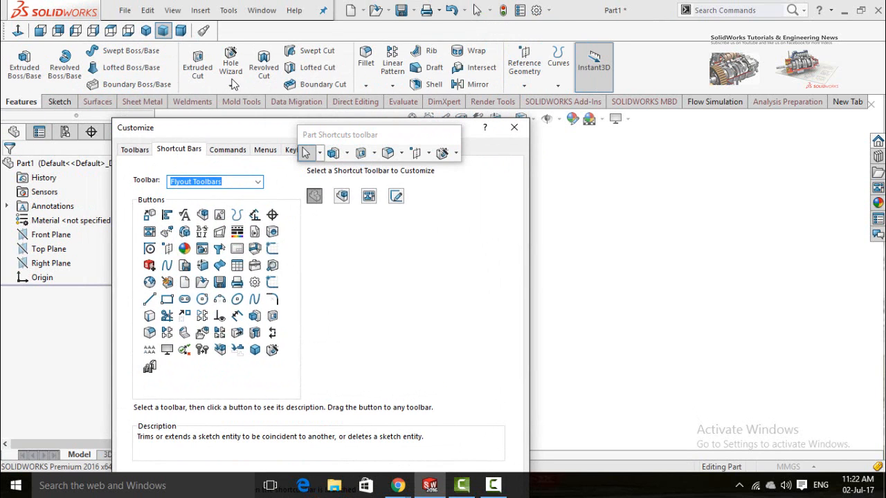
click(150, 302)
drag(148, 305, 221, 75)
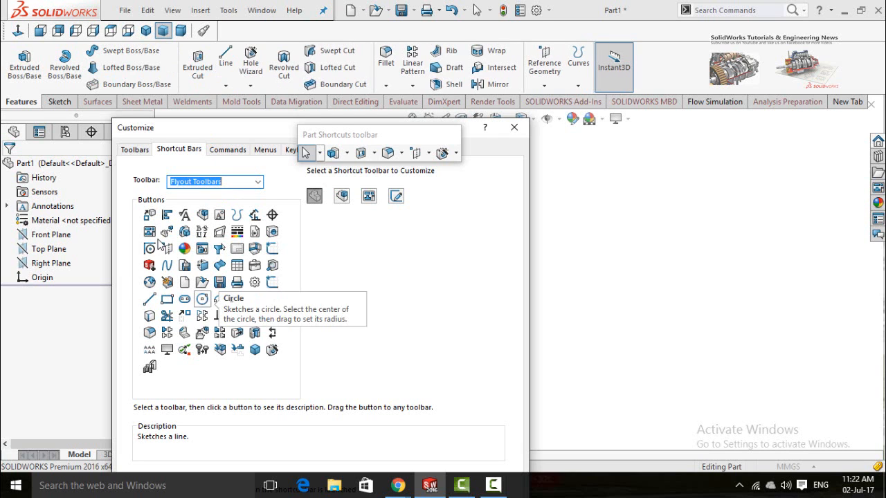
- Look through the Sketch and Weldments command sets, then remove the Line command from the Features ribbon
click(59, 102)
click(174, 104)
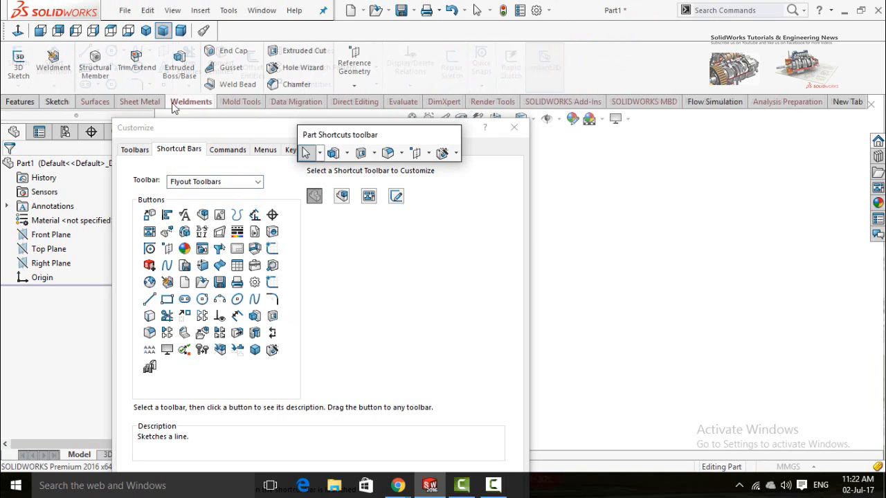
click(21, 102)
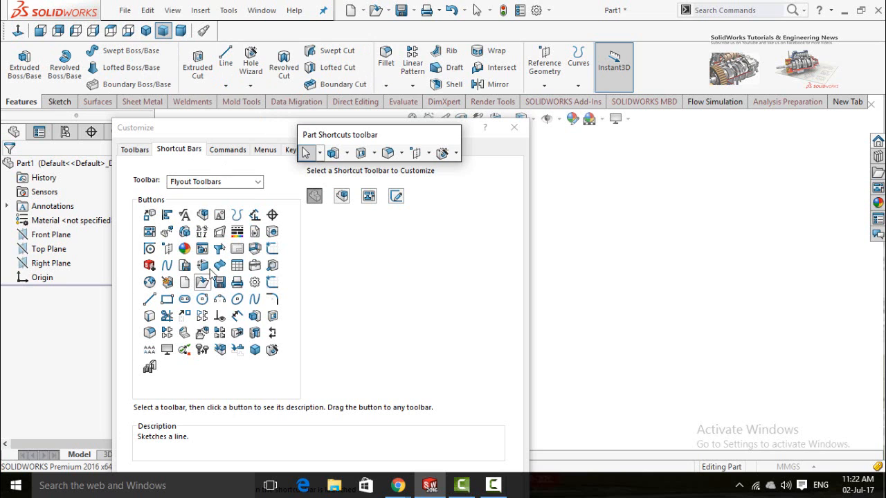
right_click(226, 55)
click(254, 119)
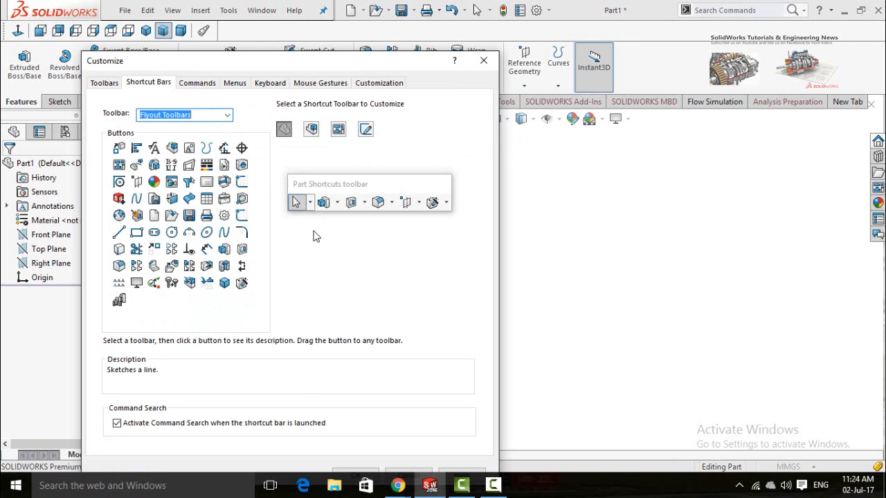
- Assign the keyboard shortcut Ctrl+0 to the Make Assembly from Part command
click(271, 83)
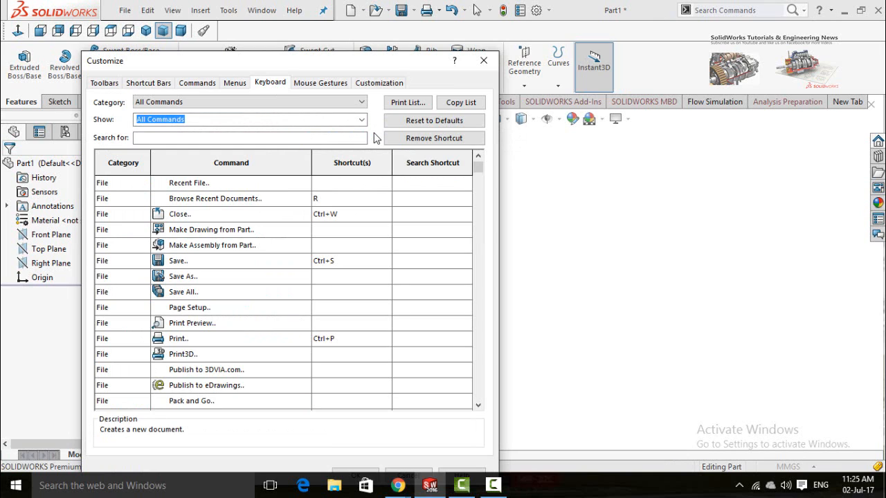
click(349, 248)
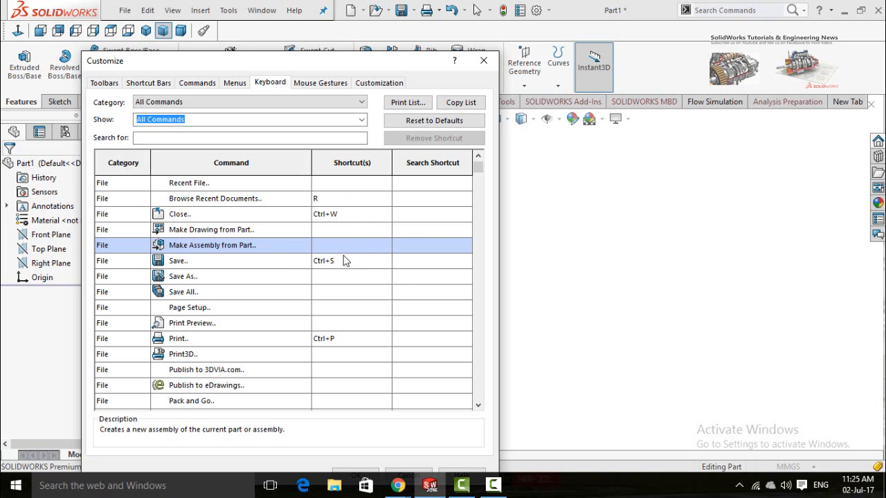
key(ctrl+0)
- Try to assign Ctrl+D to the Make Drawing from Part command and decline the reassignment
key(Up)
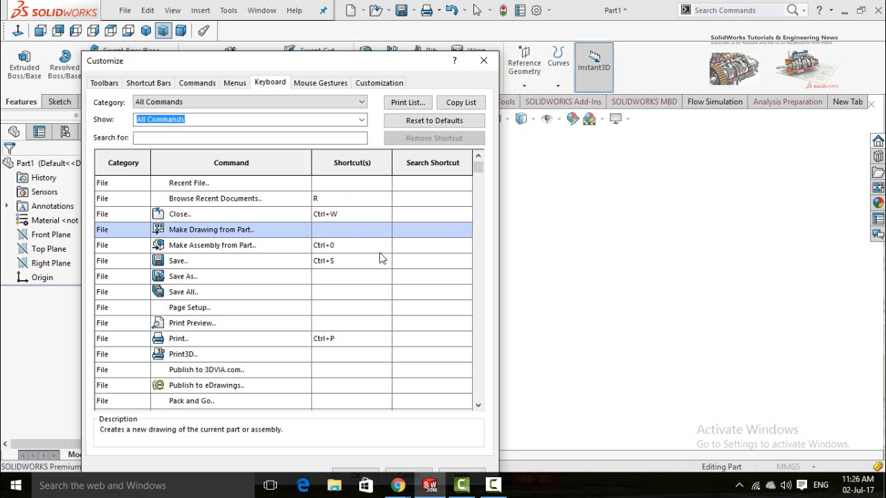
key(ctrl+d)
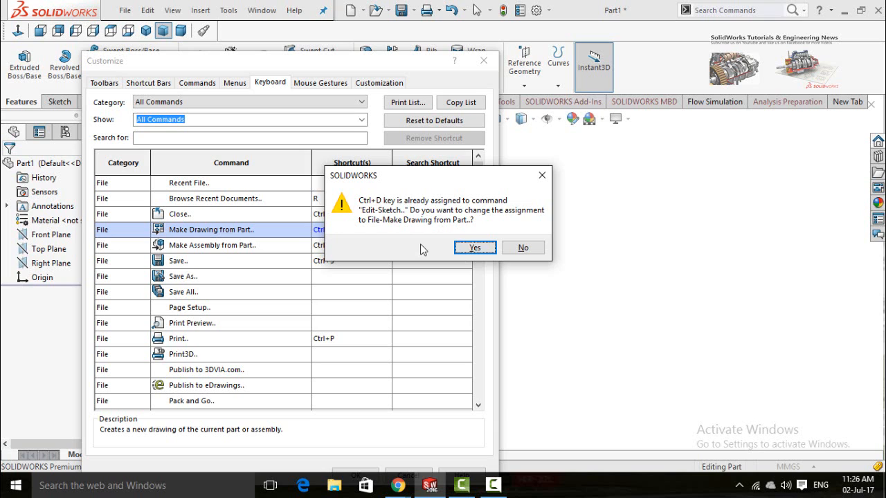
click(520, 250)
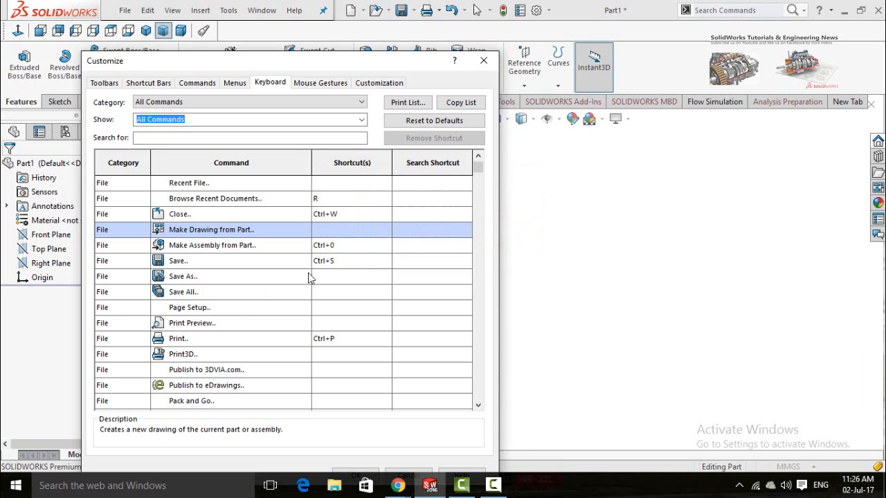
- Remove the keyboard shortcut from the Make Assembly from Part command
click(331, 246)
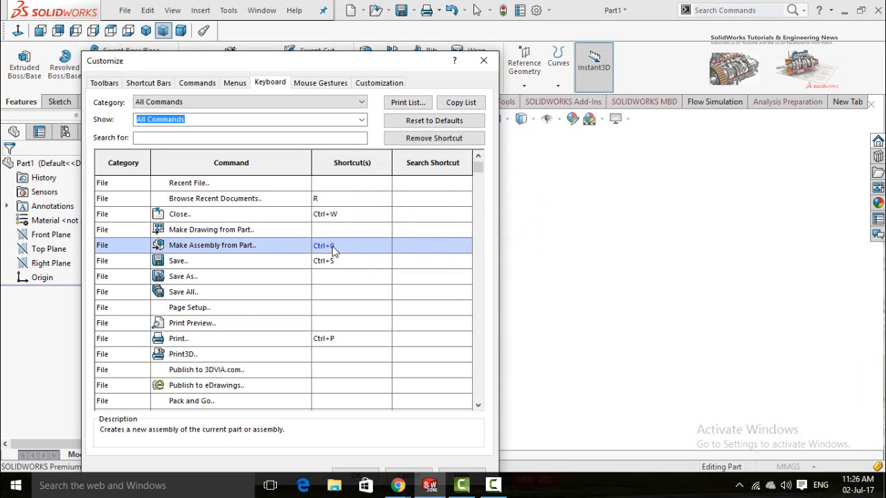
key(BackSpace)
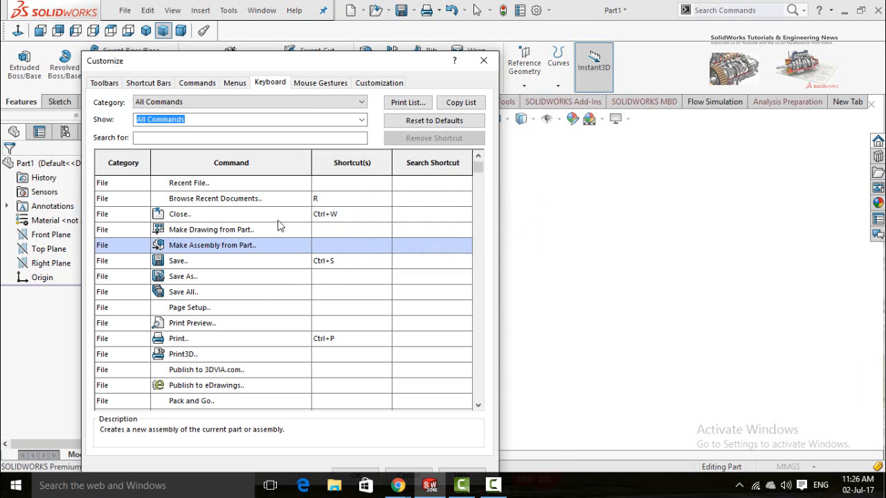
- Set the mouse gestures to 4 gestures, accept the customization and try the gesture wheel in the graphics area
click(306, 86)
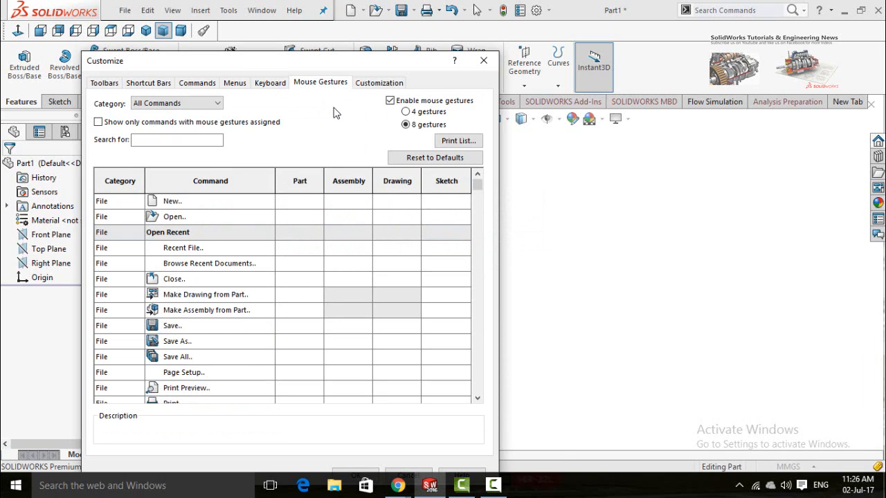
click(406, 125)
drag(350, 70, 270, 19)
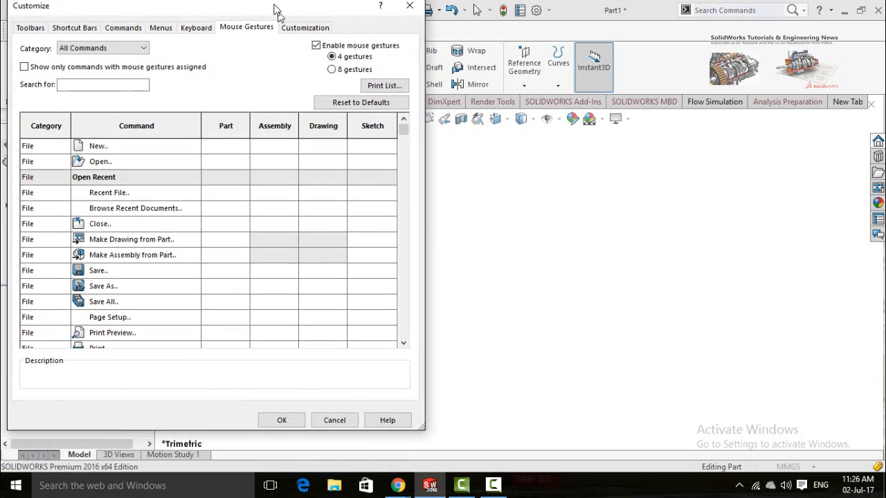
click(277, 425)
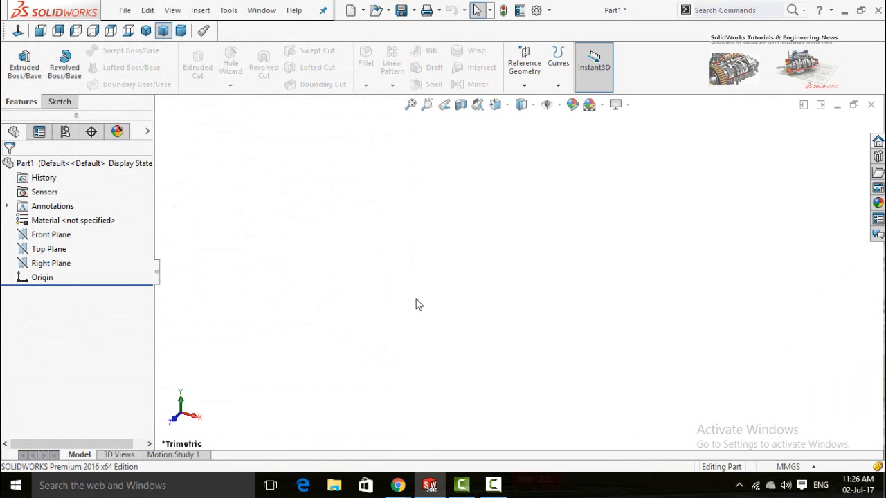
mouse_move(416, 299)
right_down()
mouse_move(429, 310)
mouse_move(402, 309)
mouse_move(408, 326)
mouse_move(421, 328)
mouse_move(428, 307)
mouse_move(404, 302)
mouse_move(424, 337)
mouse_move(430, 321)
mouse_move(420, 315)
right_up()
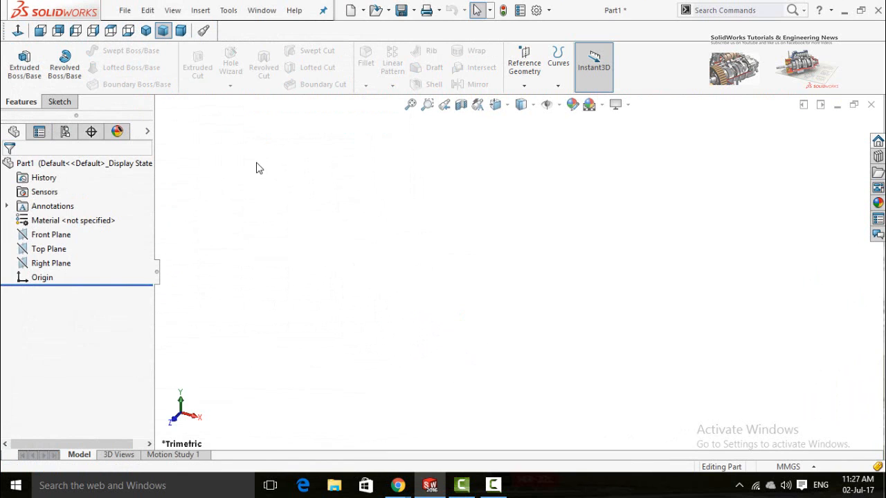
- Set the mouse gestures to 8 gestures, accept the customization and use a gesture to switch to the Front view
right_click(68, 104)
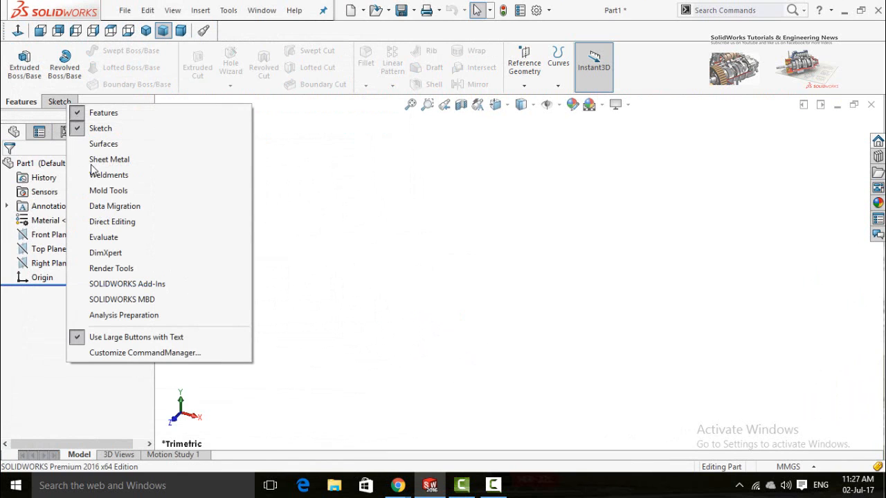
click(194, 353)
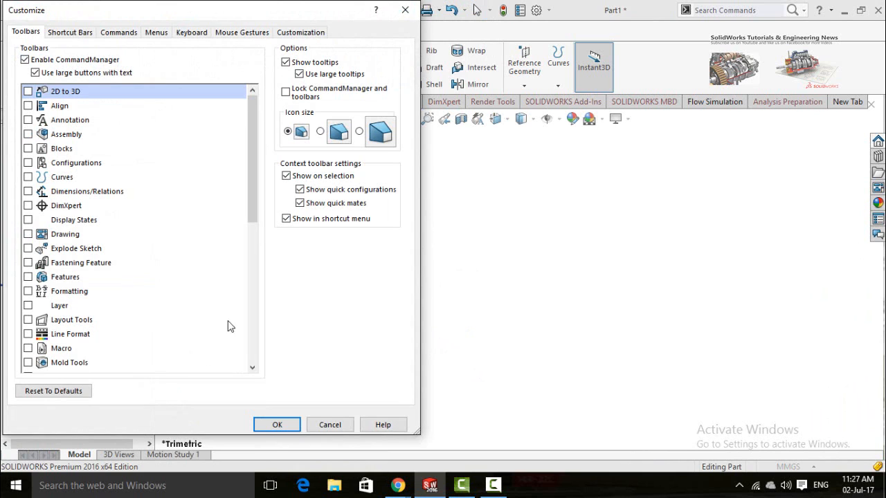
click(227, 33)
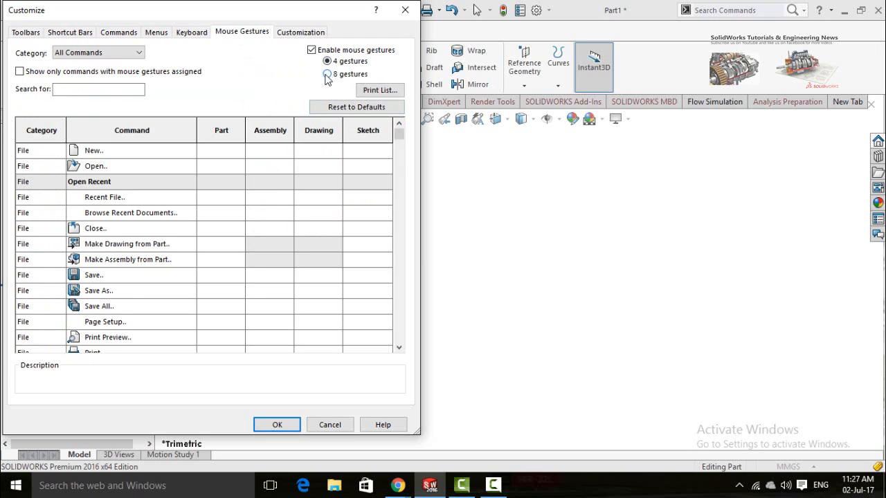
click(327, 74)
click(277, 425)
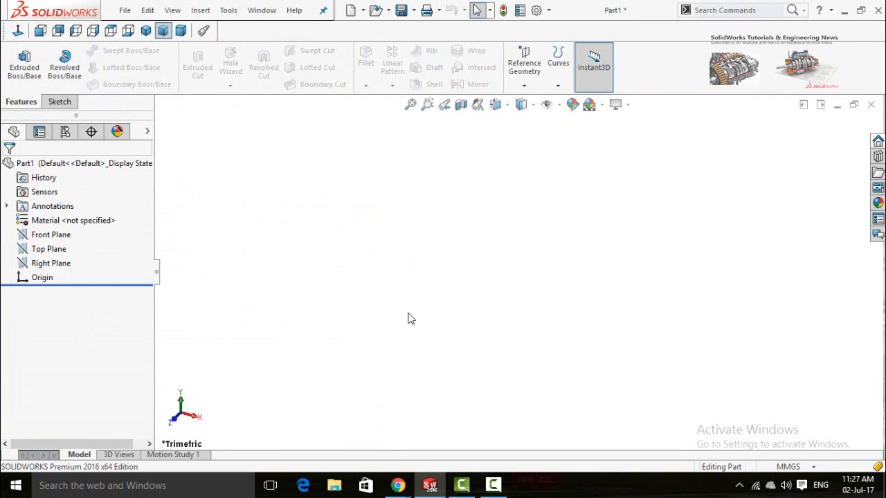
right_drag(408, 303, 385, 240)
- Assign the diagonal up-left mouse gesture to the Open command for parts in the customization settings
right_click(60, 104)
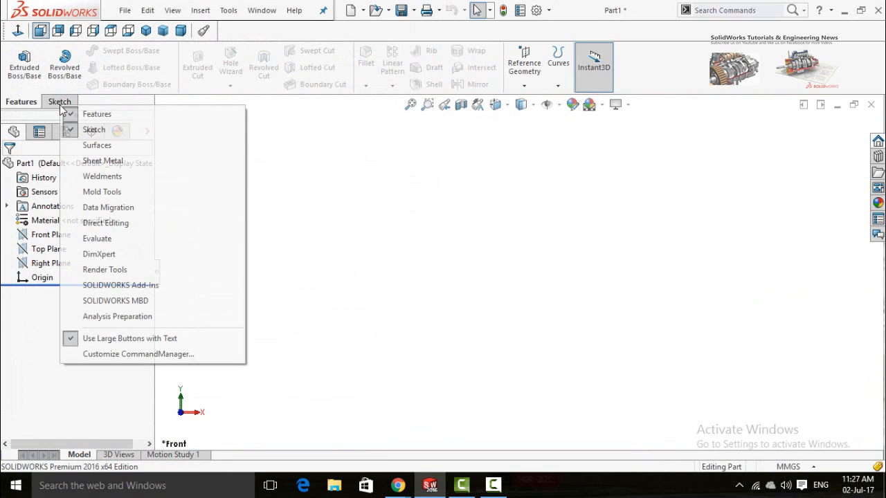
click(142, 356)
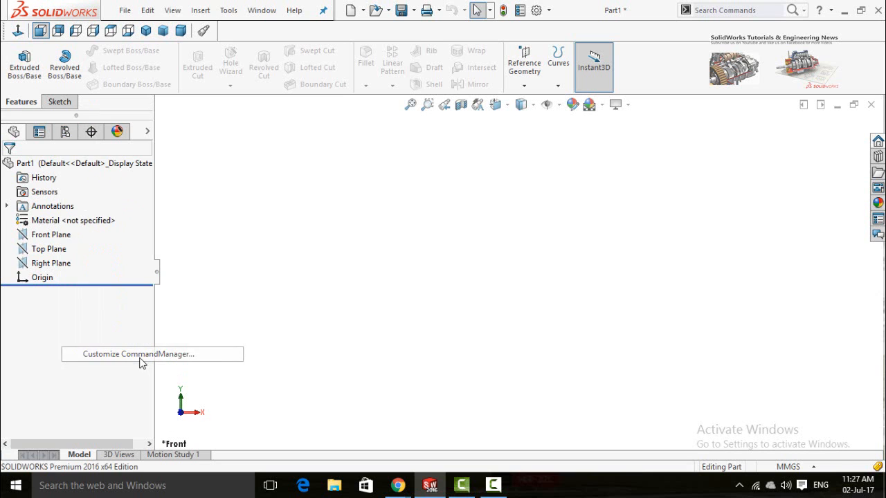
click(239, 32)
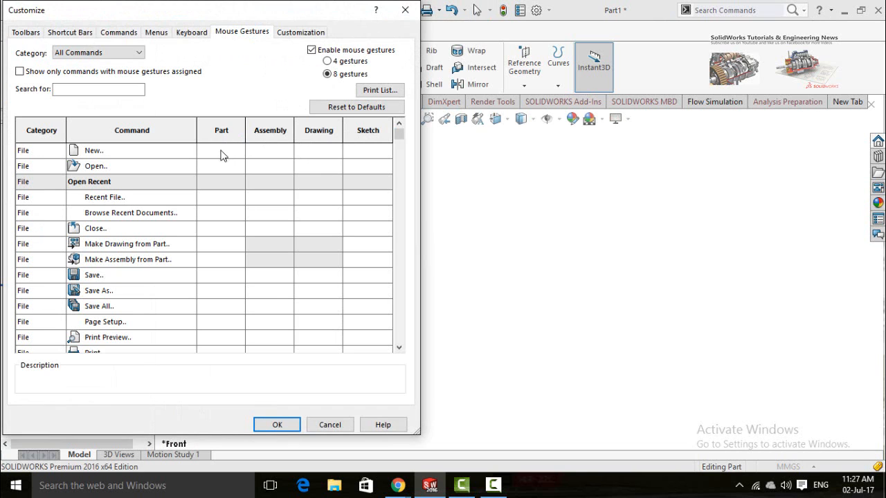
scroll(249, 257, down, 5)
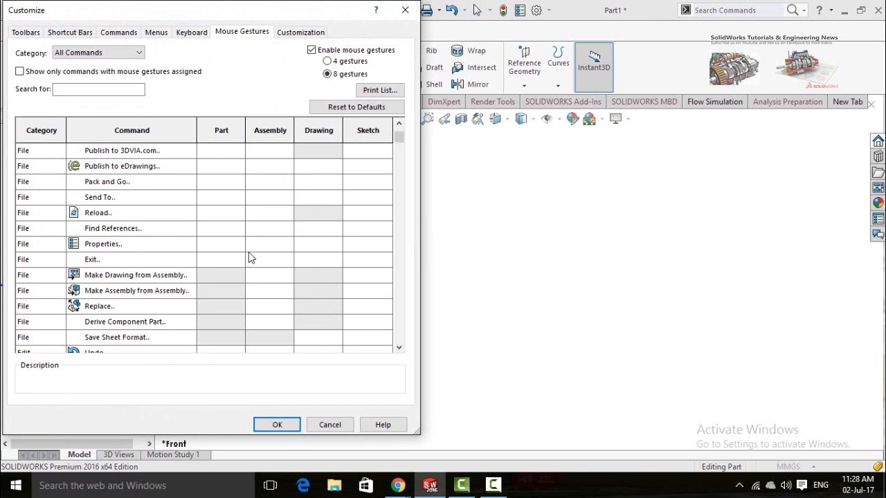
scroll(249, 252, up, 4)
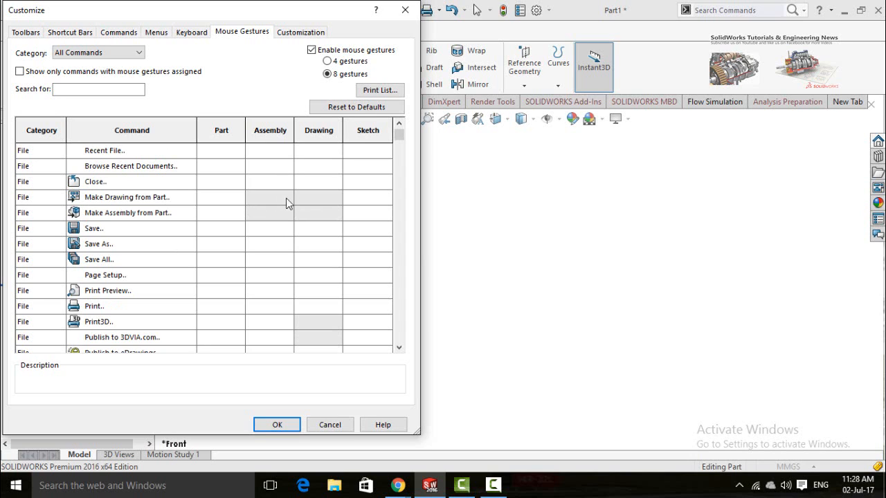
scroll(312, 243, up, 1)
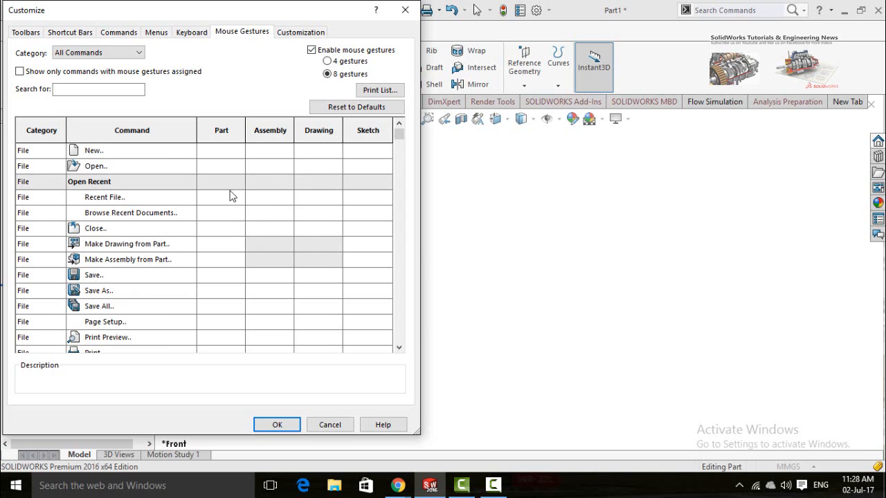
click(225, 151)
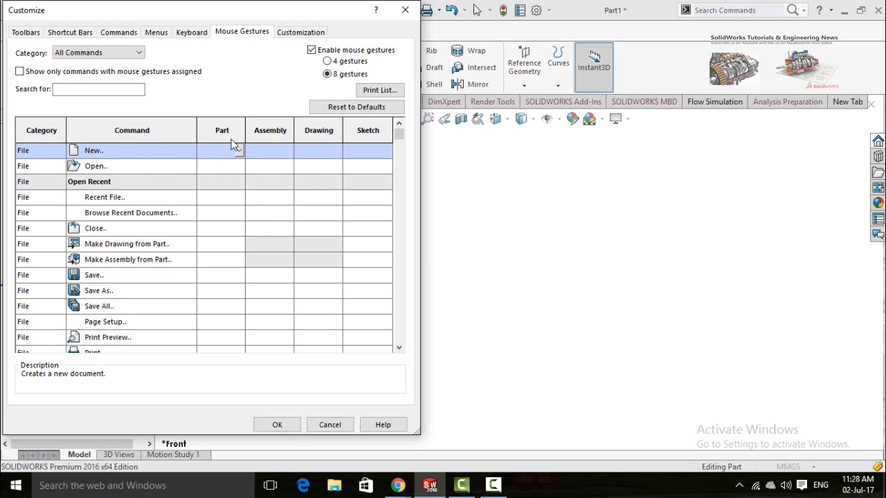
click(224, 169)
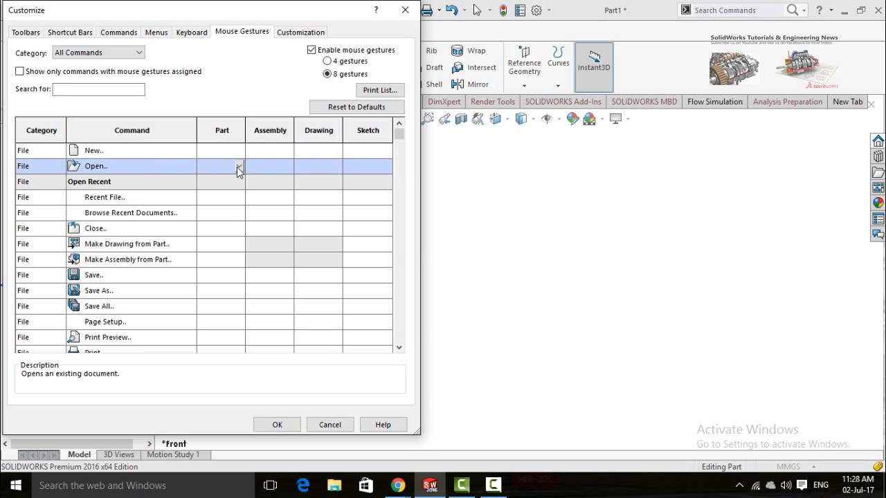
click(238, 167)
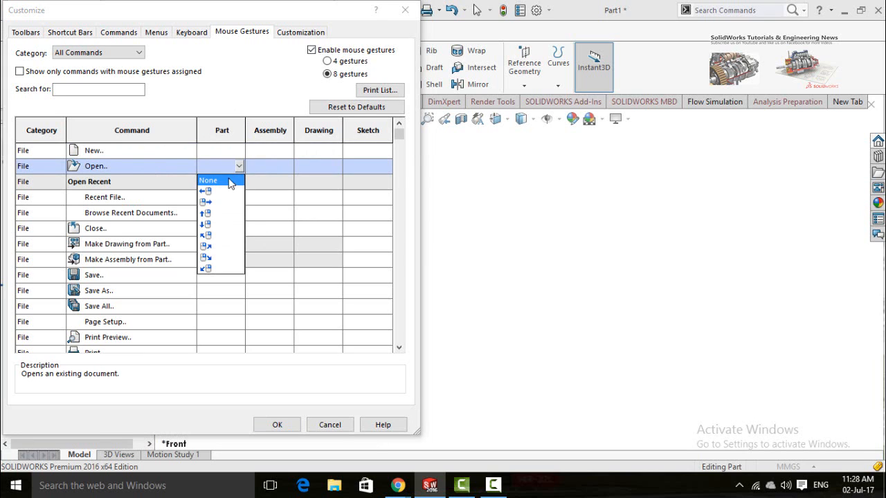
click(206, 236)
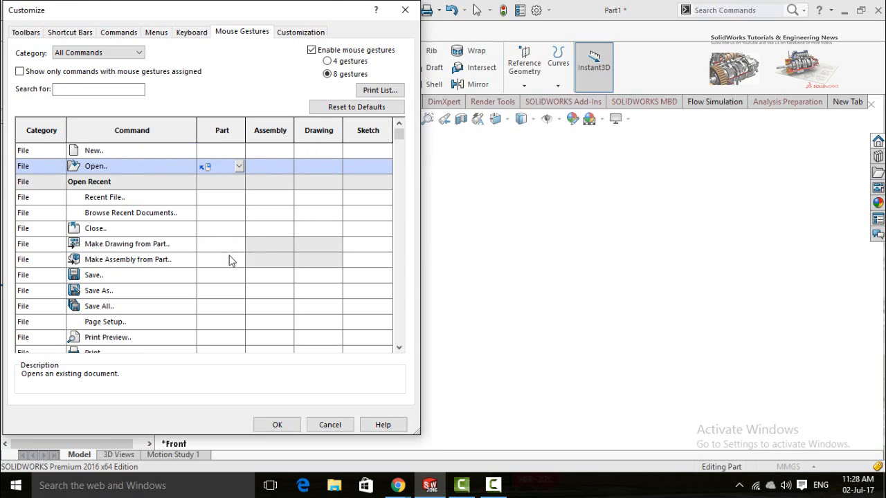
- Set the part mouse gesture of the Open command to None and accept the customization
click(239, 167)
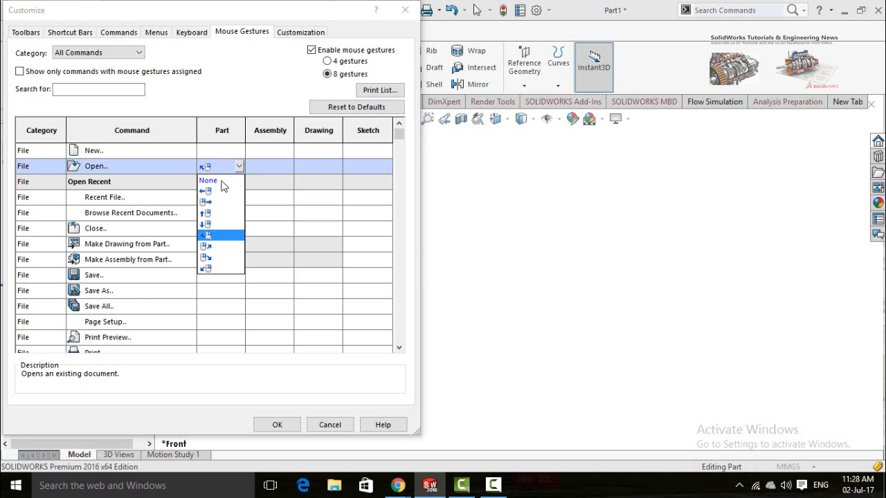
click(223, 179)
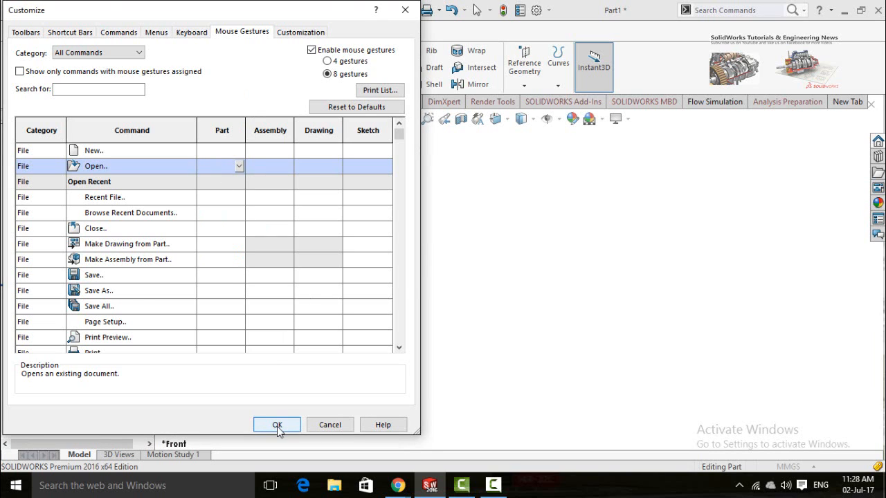
click(275, 425)
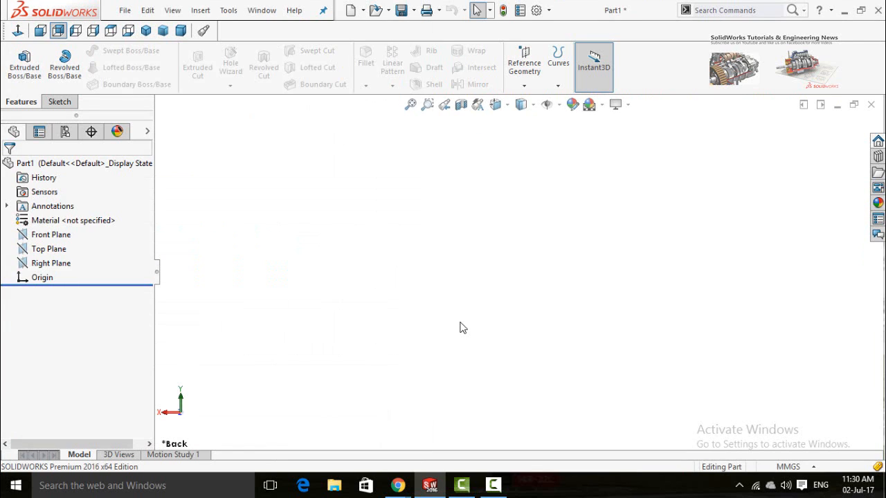